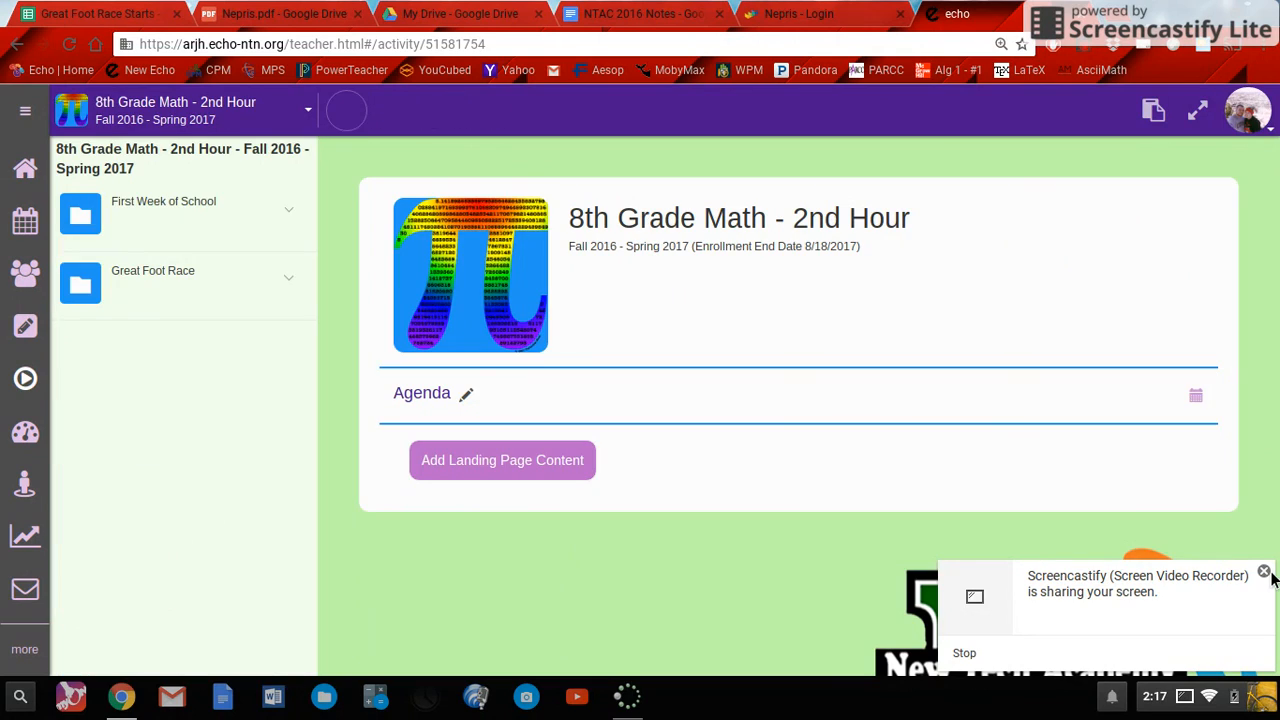
- Open the course editor and choose the 8th Grade Math - Master course as the one to edit
{"action": "left_click", "coordinate": [1263, 571]}
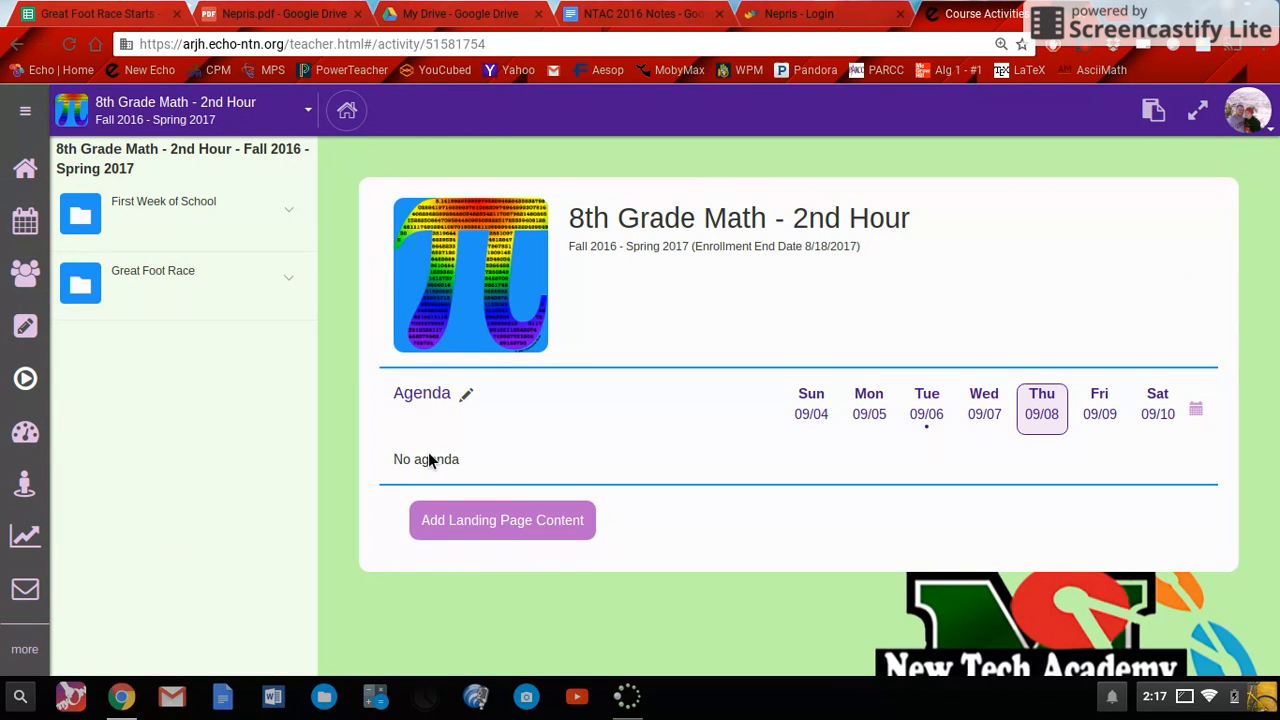
{"action": "left_click", "coordinate": [37, 338]}
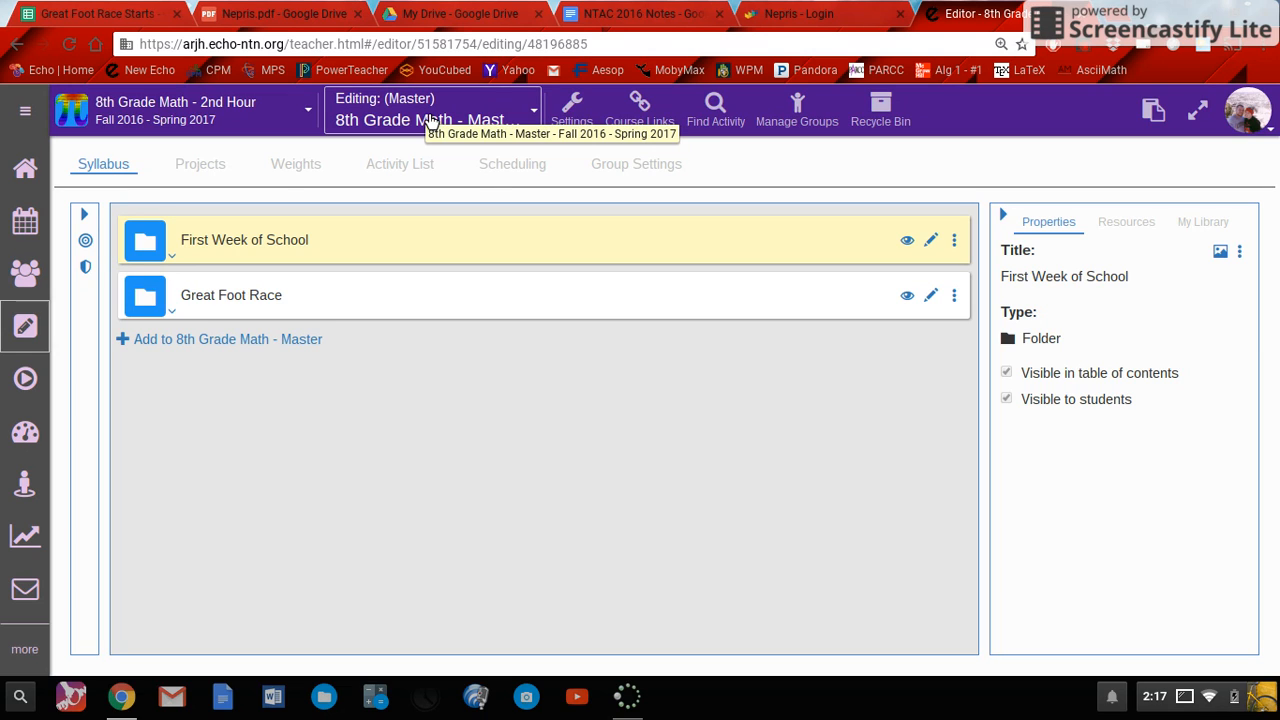
{"action": "left_click", "coordinate": [430, 119]}
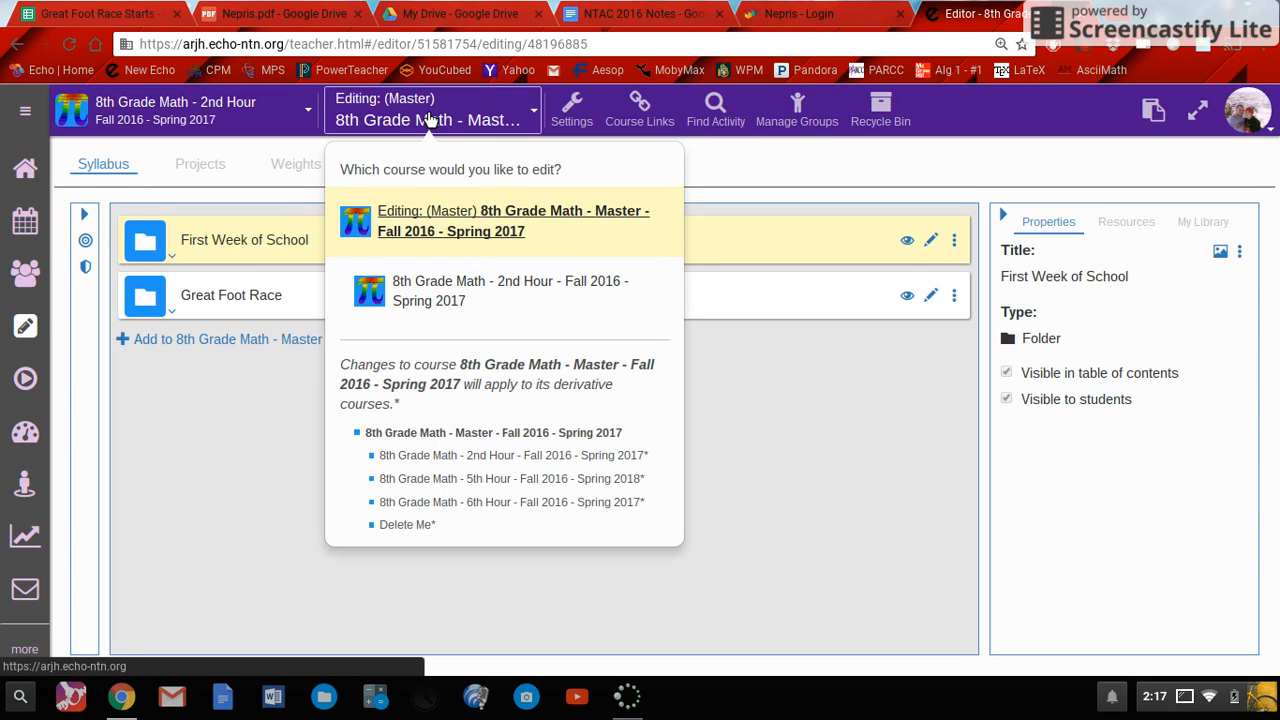
{"action": "left_click", "coordinate": [574, 213]}
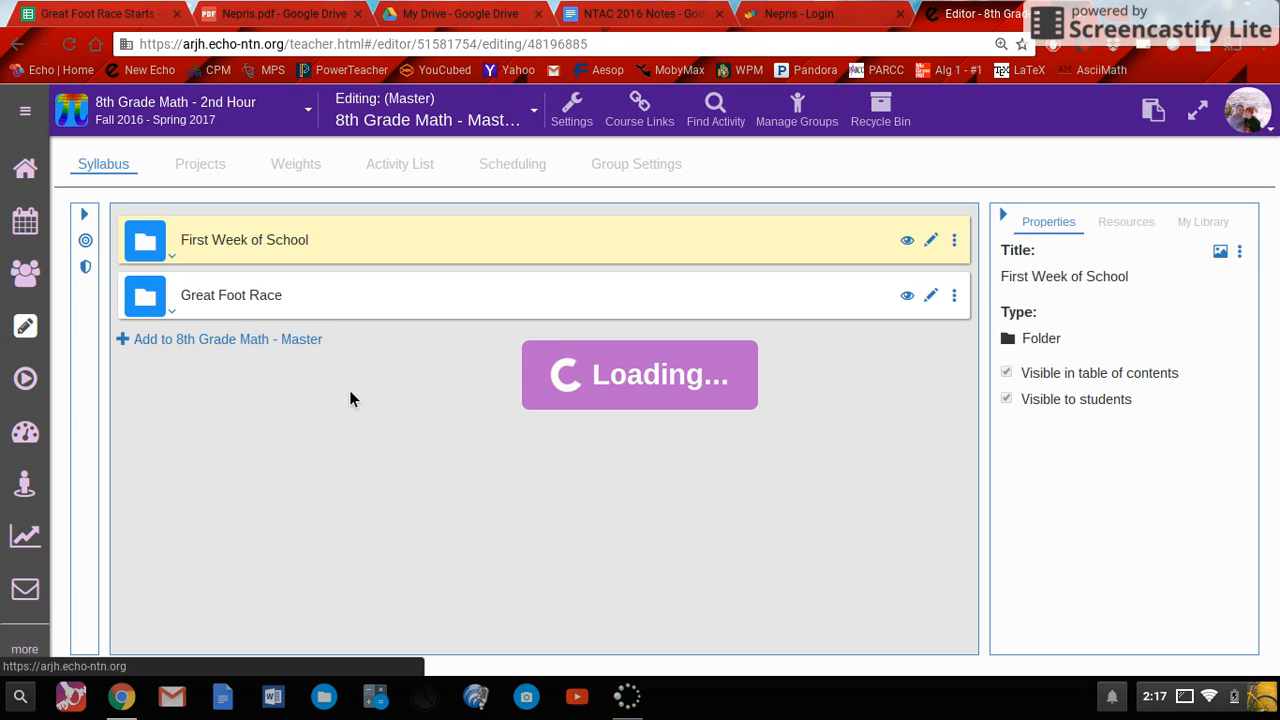
- Add a folder titled "Test Project" to the 8th Grade Math - Master course and save it
{"action": "left_click", "coordinate": [241, 344]}
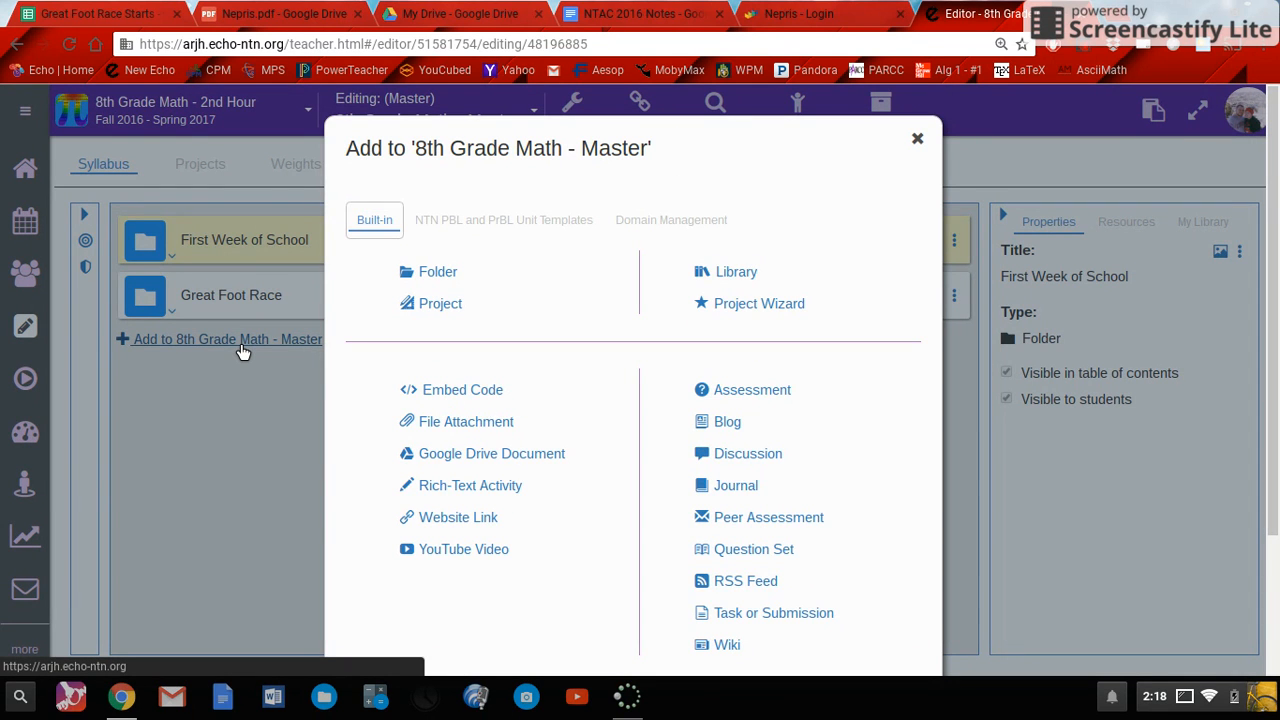
{"action": "left_click", "coordinate": [457, 280]}
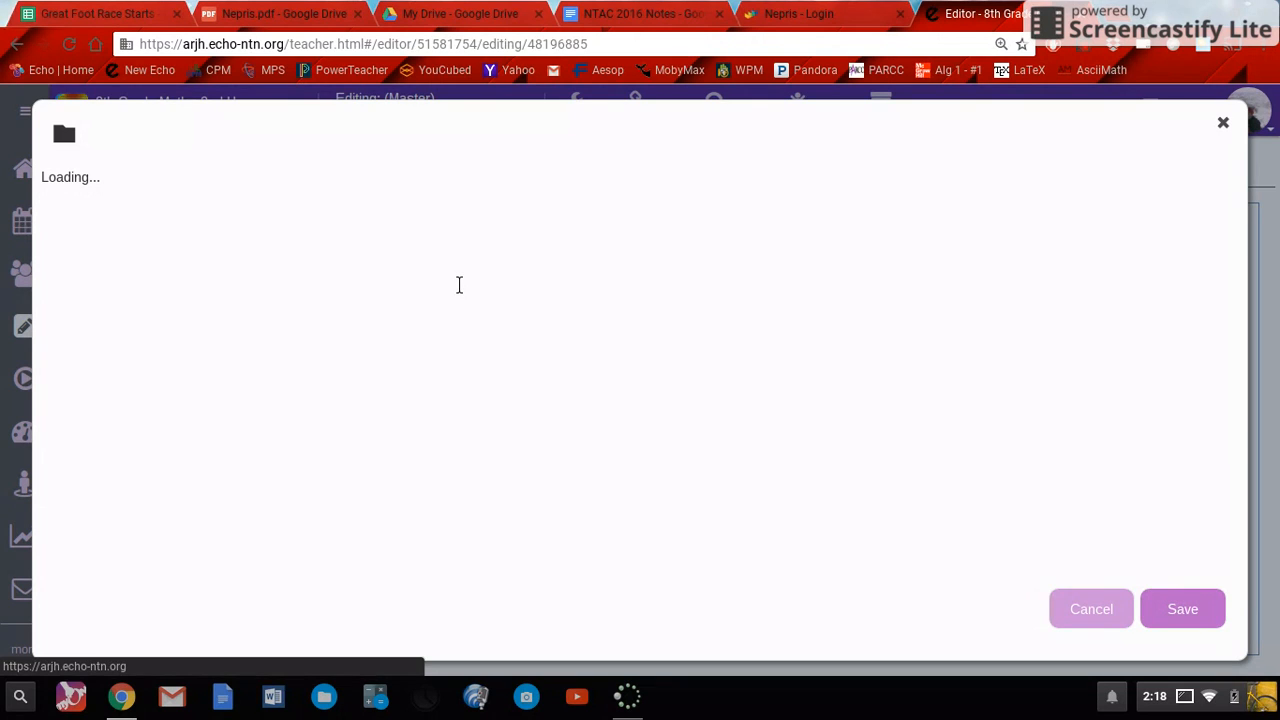
{"action": "left_click", "coordinate": [439, 288]}
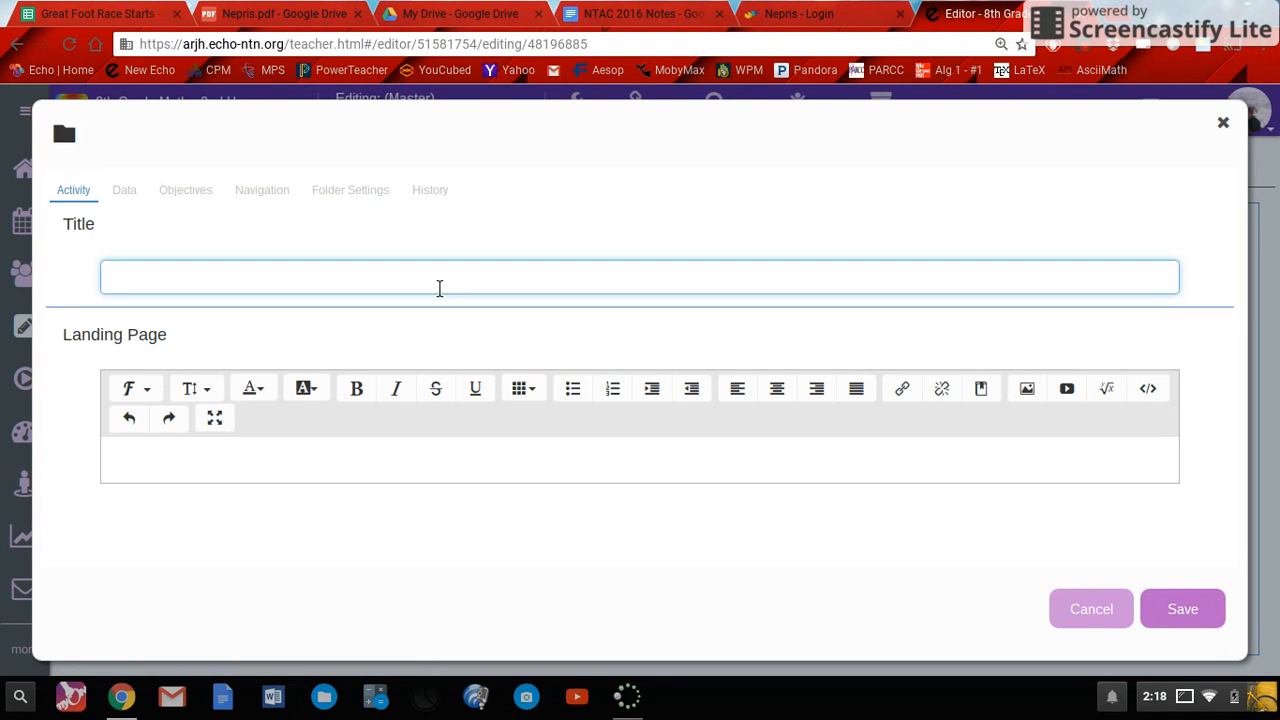
{"action": "type", "text": "Test Project"}
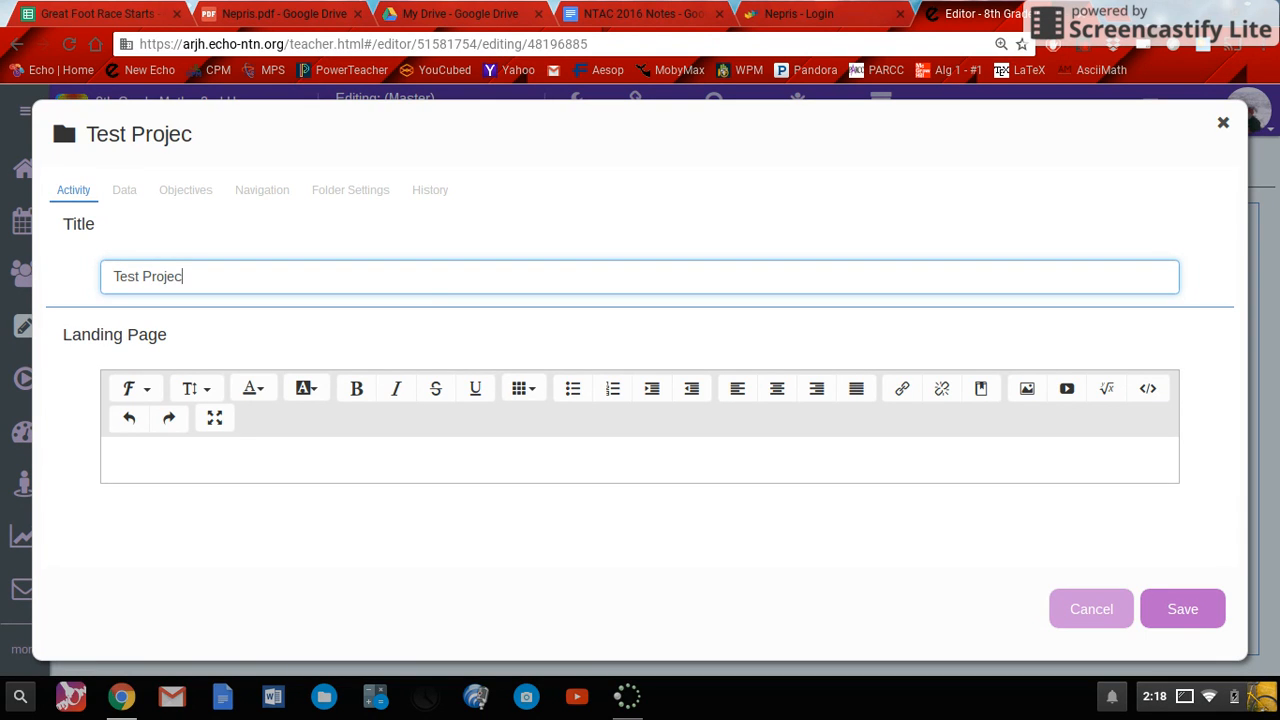
{"action": "left_click", "coordinate": [1204, 630]}
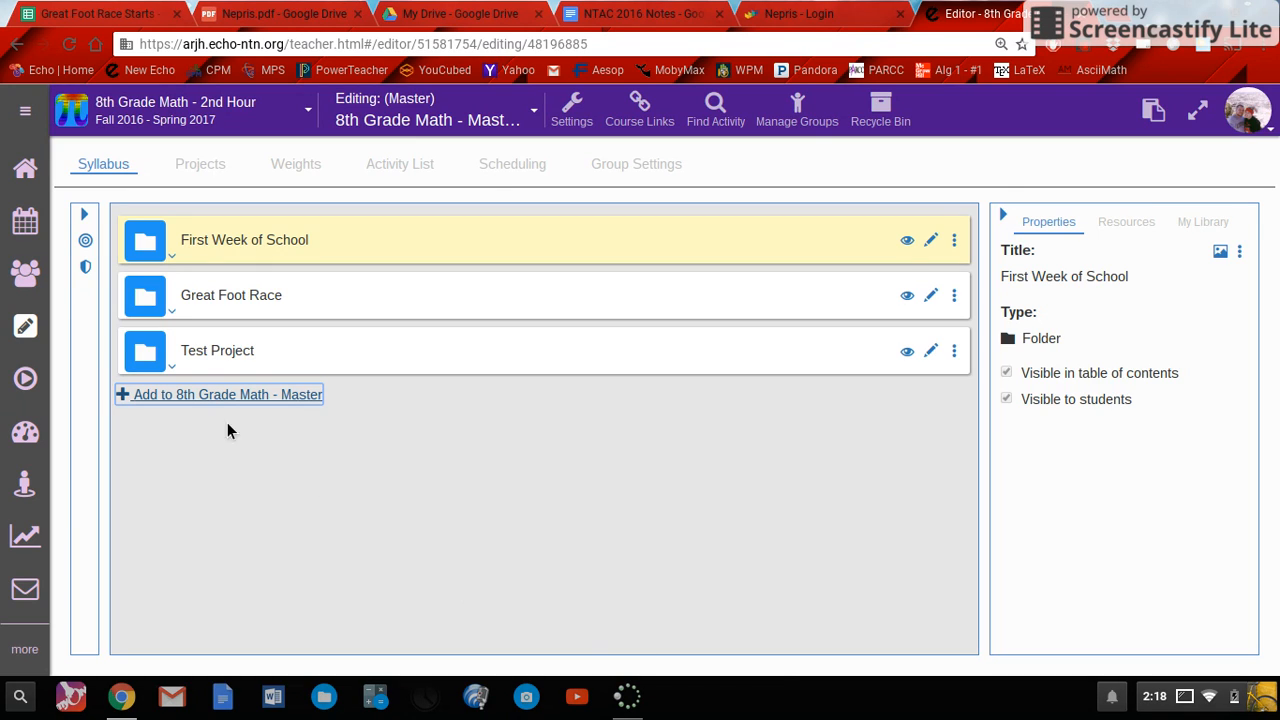
- Add a Task or Submission activity titled "Test Activity" inside the Test Project folder
{"action": "left_click", "coordinate": [158, 358]}
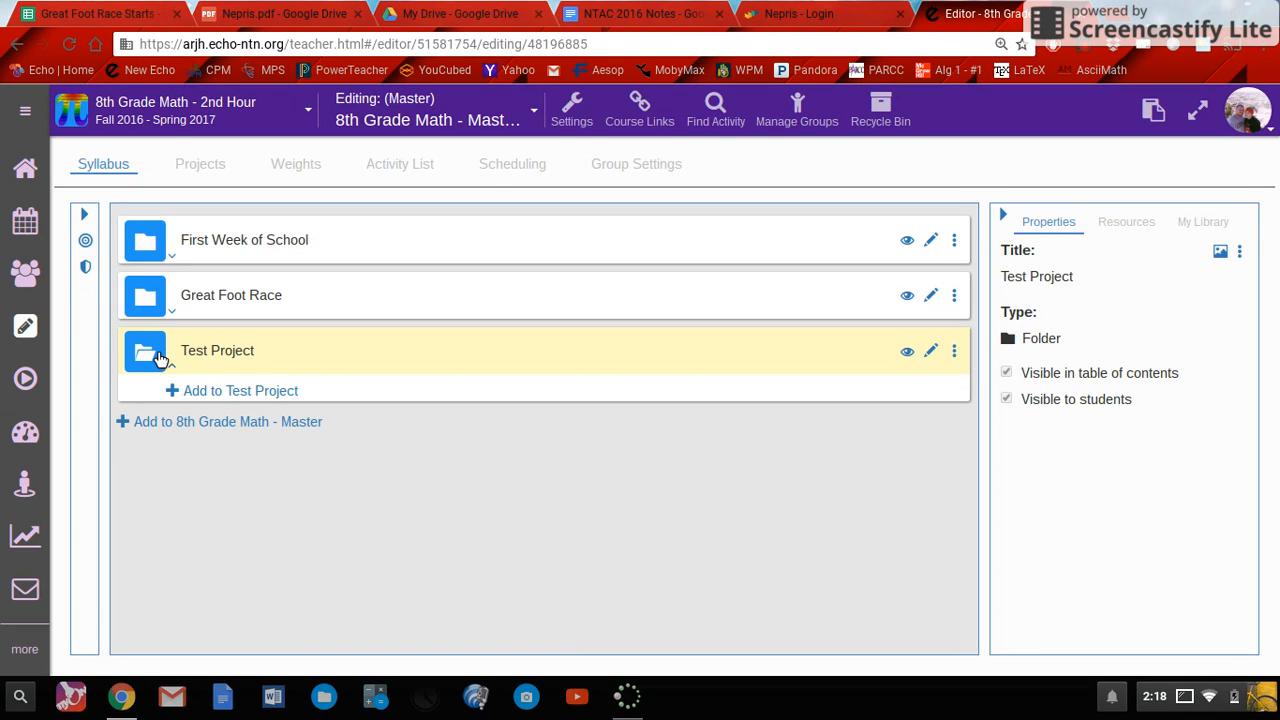
{"action": "left_click", "coordinate": [234, 396]}
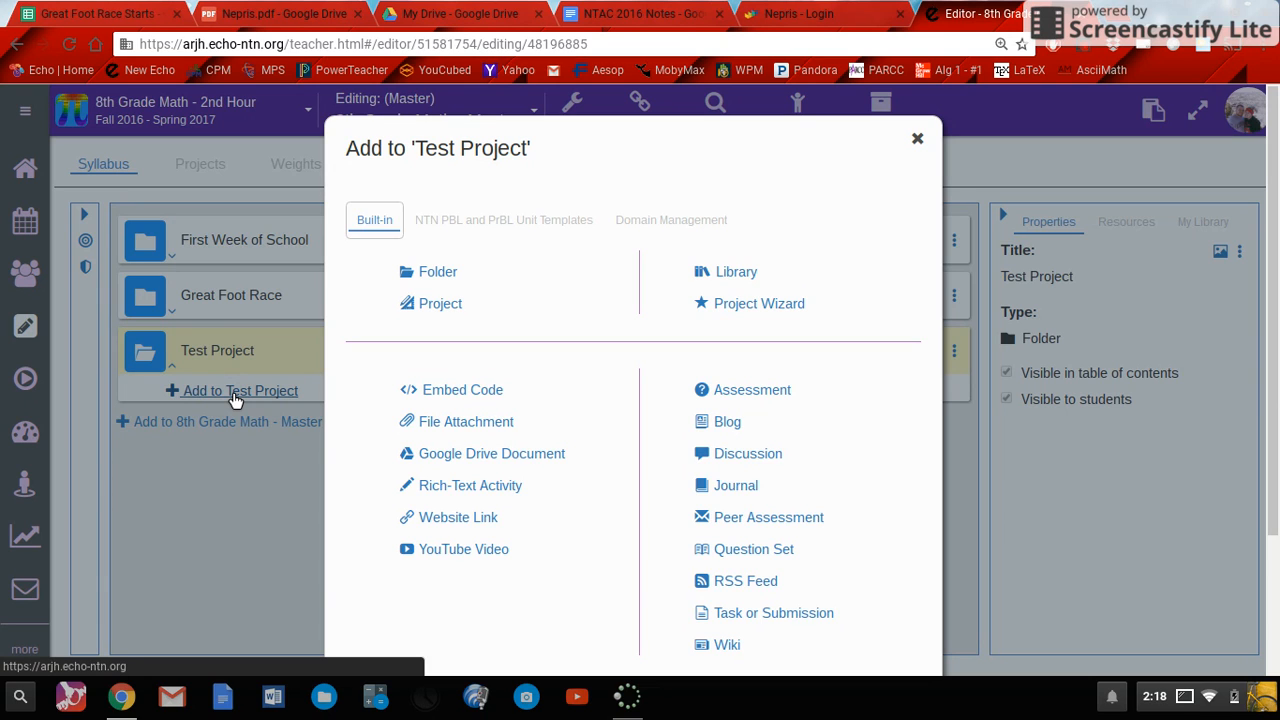
{"action": "left_click", "coordinate": [800, 619]}
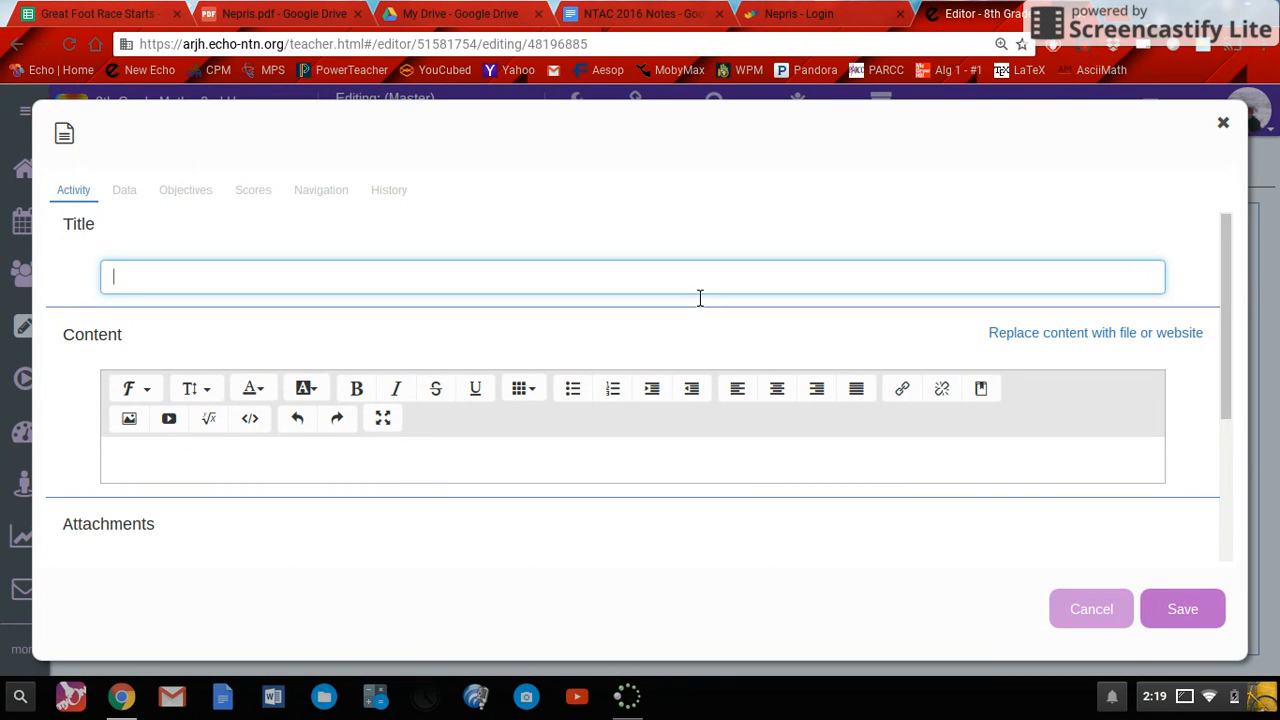
{"action": "type", "text": "Test A"}
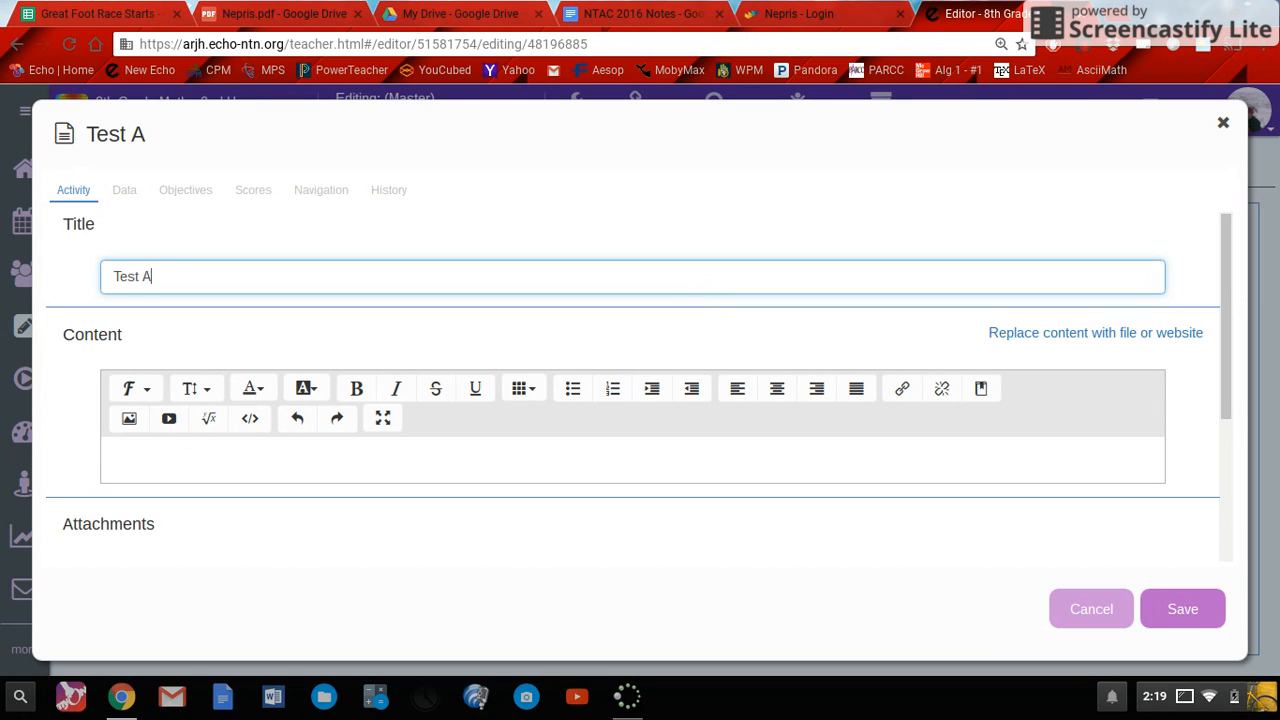
{"action": "type", "text": "ctivity"}
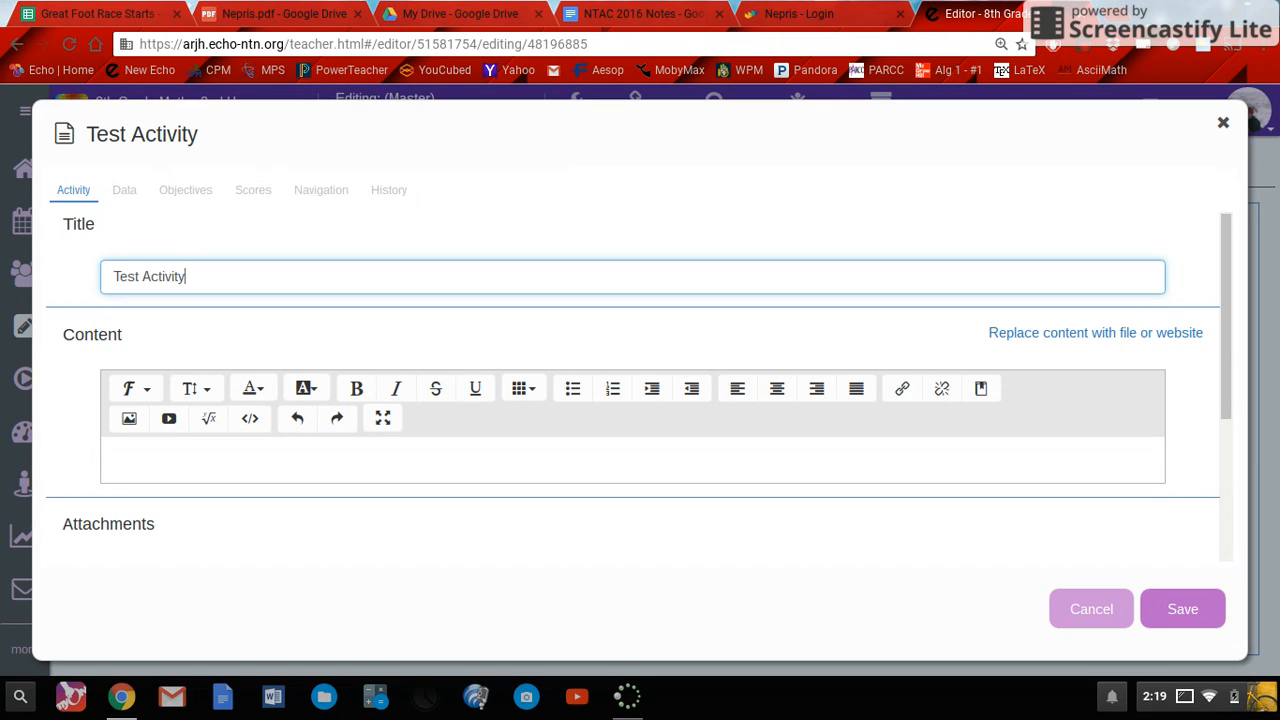
- Enter the activity's content as "1) Do this first" with "...." on the following line
{"action": "left_click", "coordinate": [571, 461]}
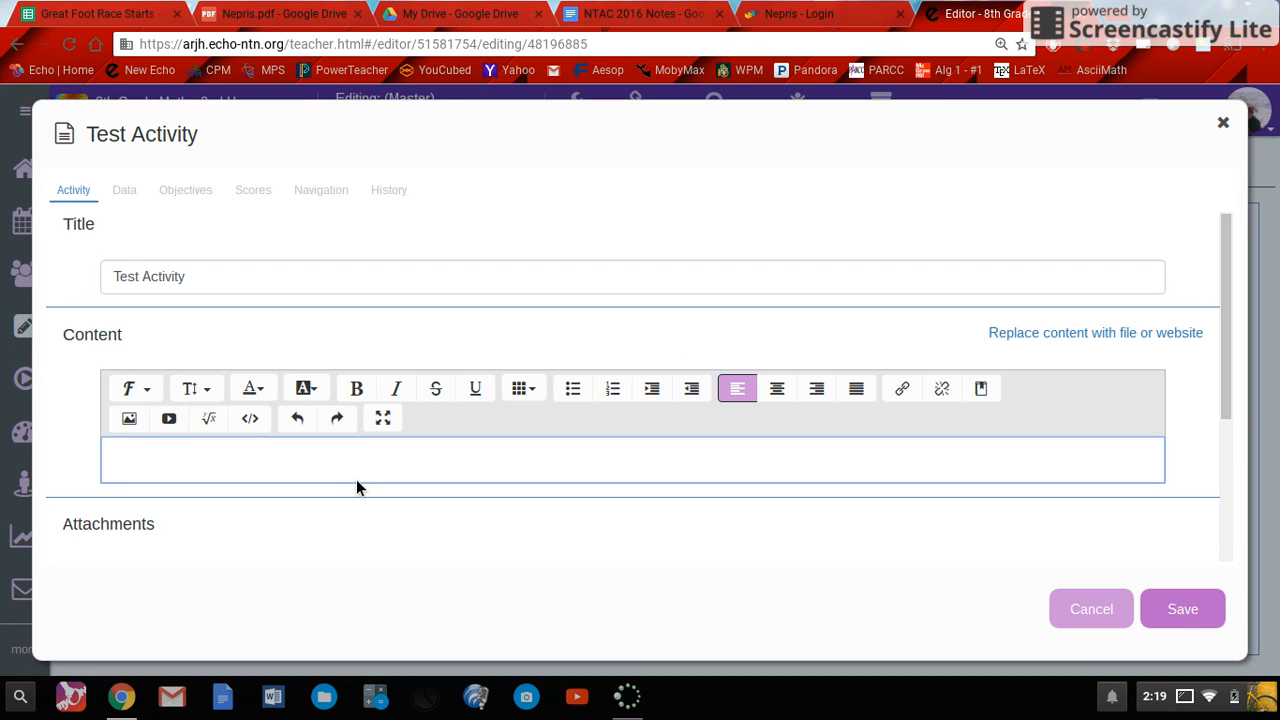
{"action": "type", "text": "1) Do this first"}
{"action": "key", "text": "Return"}
{"action": "type", "text": "...."}
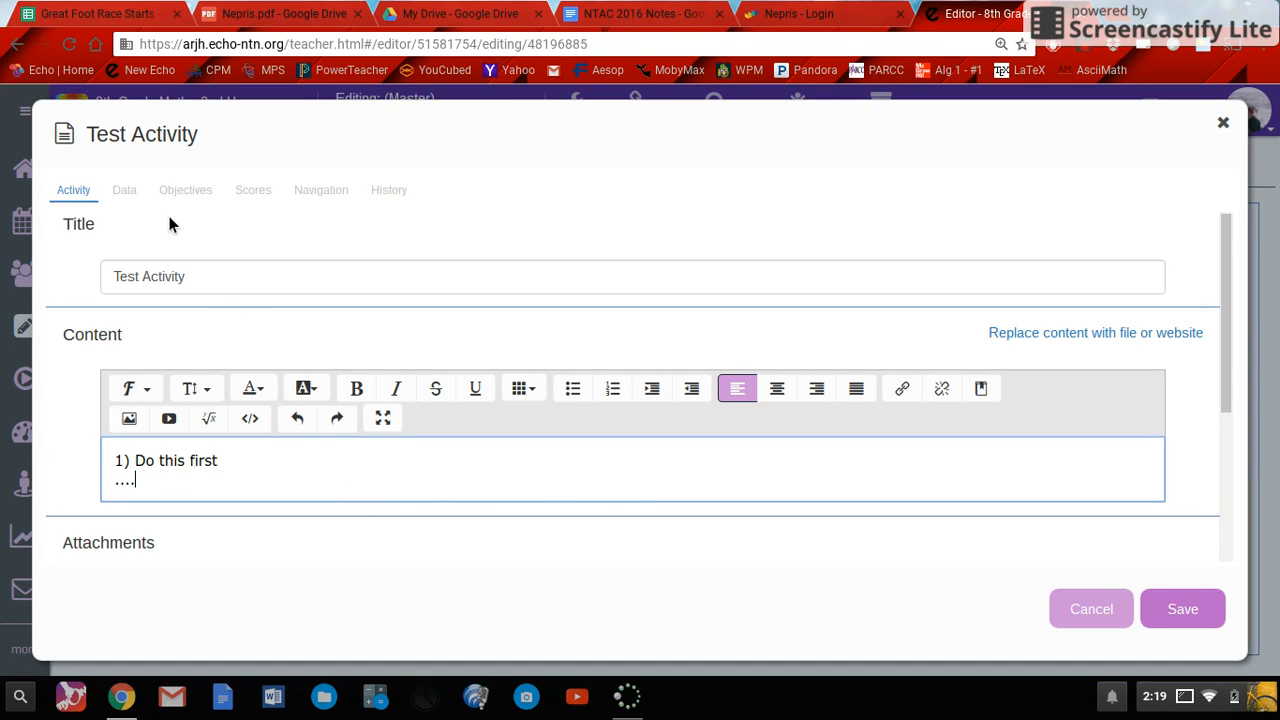
- Set the Knowledge & Thinking score of Test Activity to 10 in its gradebook settings
{"action": "left_click", "coordinate": [258, 194]}
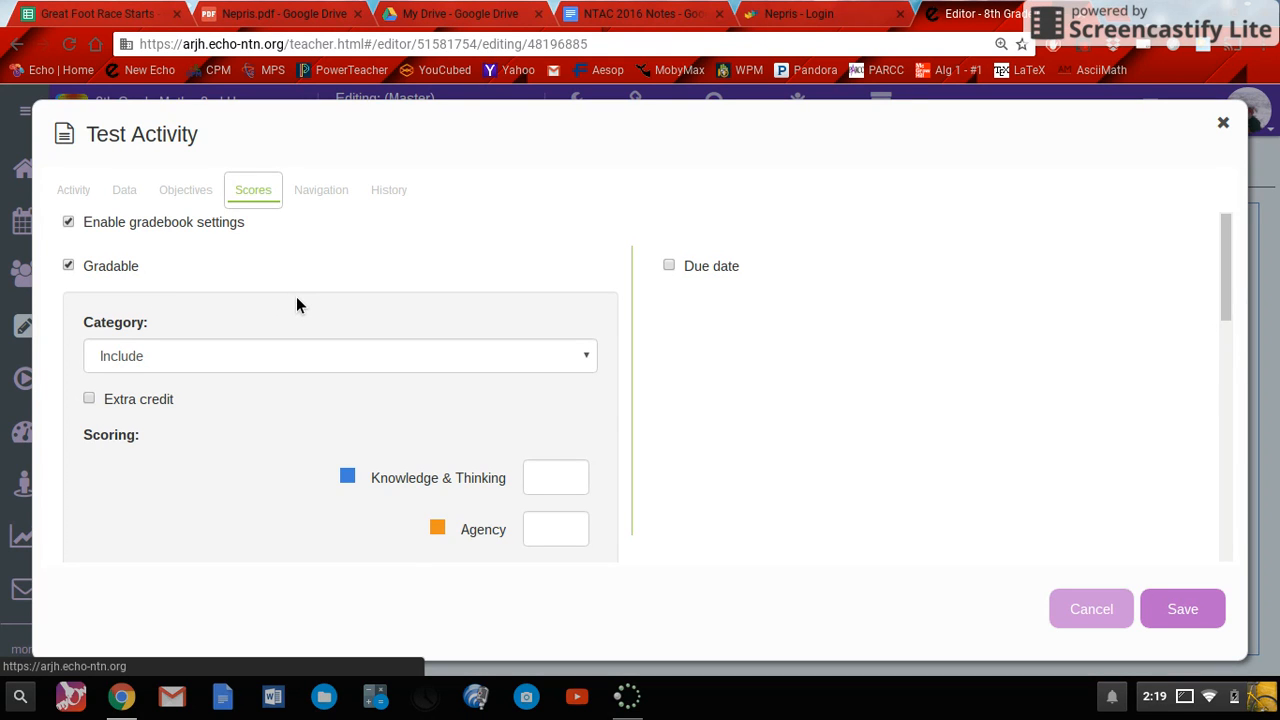
{"action": "scroll", "coordinate": [296, 298], "scroll_direction": "down", "scroll_amount": 3}
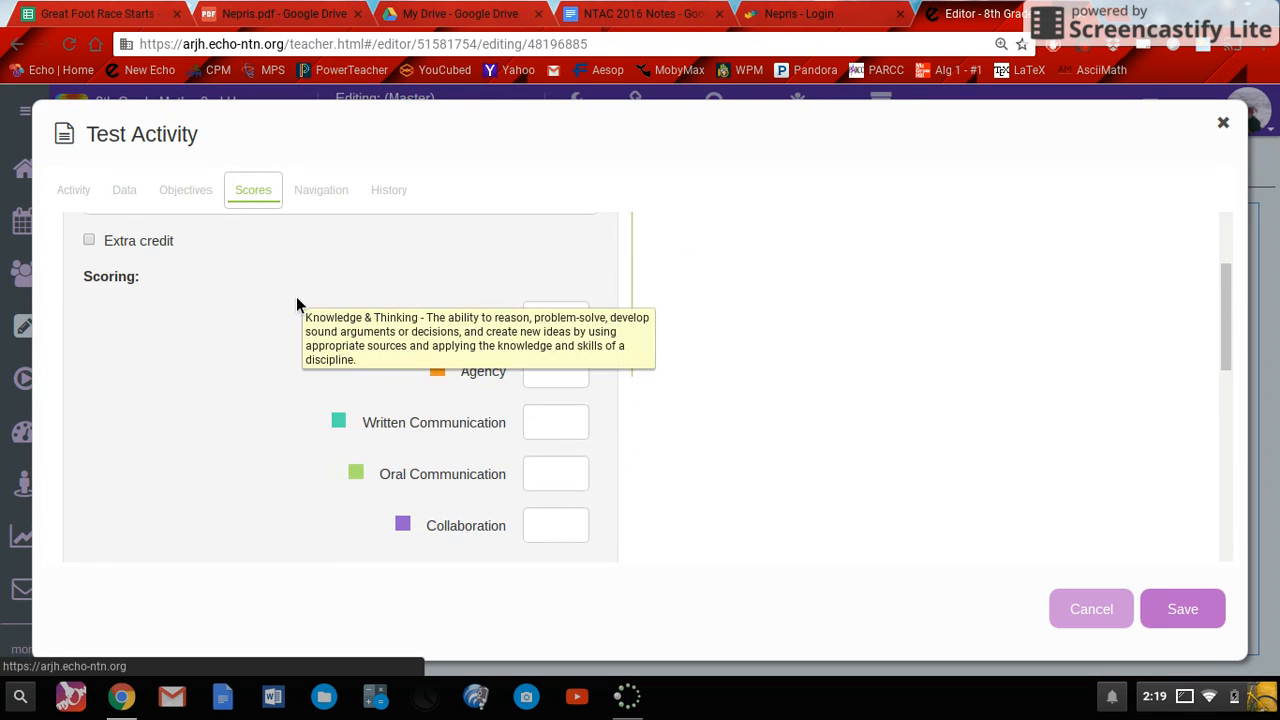
{"action": "scroll", "coordinate": [296, 296], "scroll_direction": "down", "scroll_amount": 1}
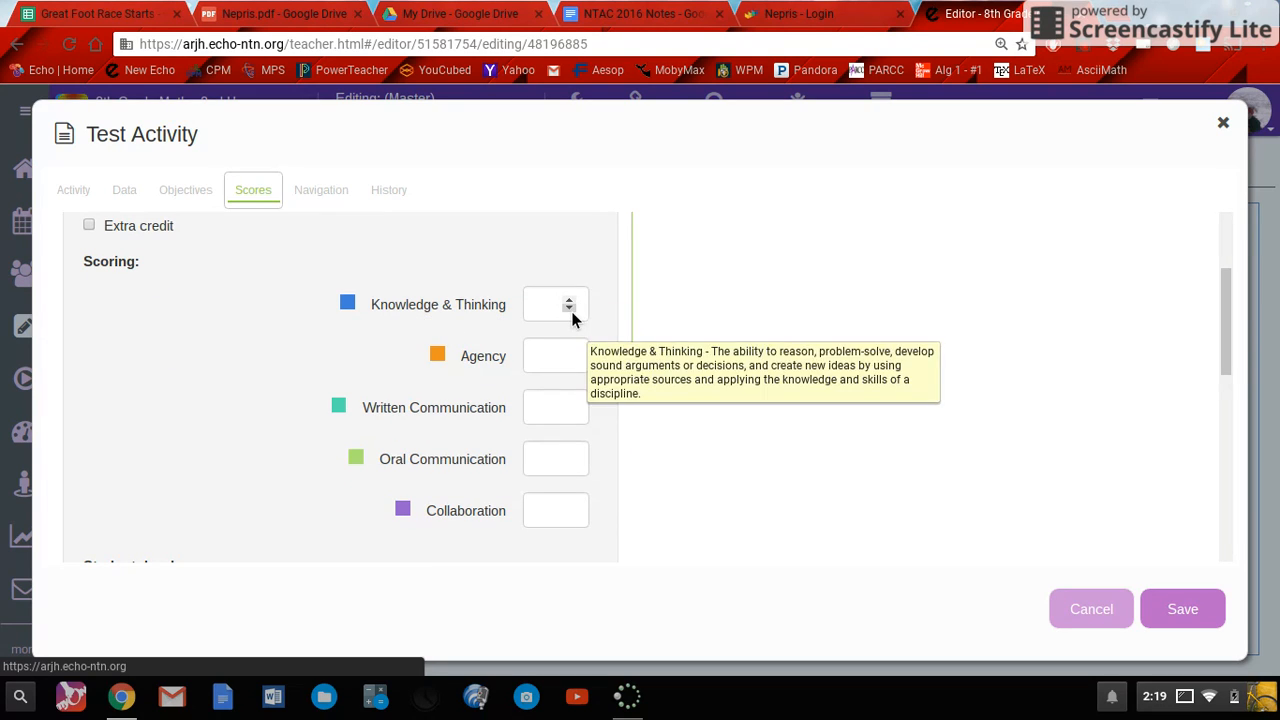
{"action": "left_click", "coordinate": [570, 304]}
{"action": "left_click", "coordinate": [570, 304]}
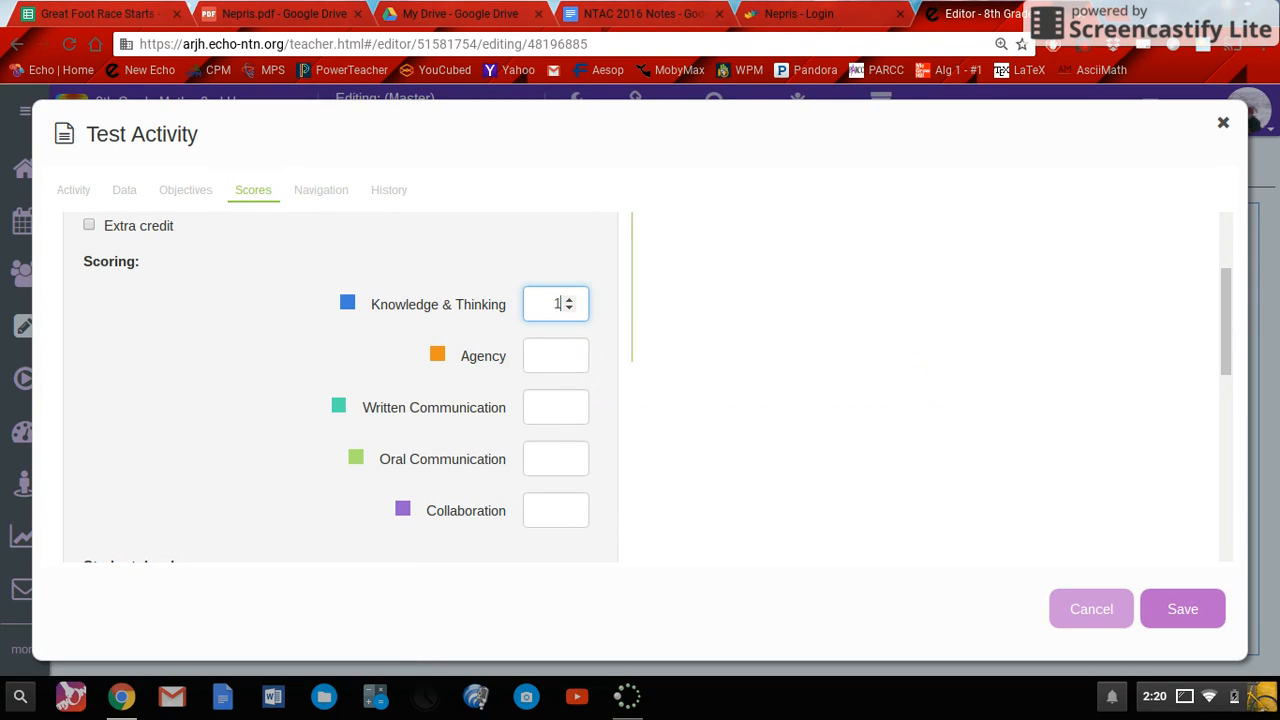
{"action": "type", "text": "0"}
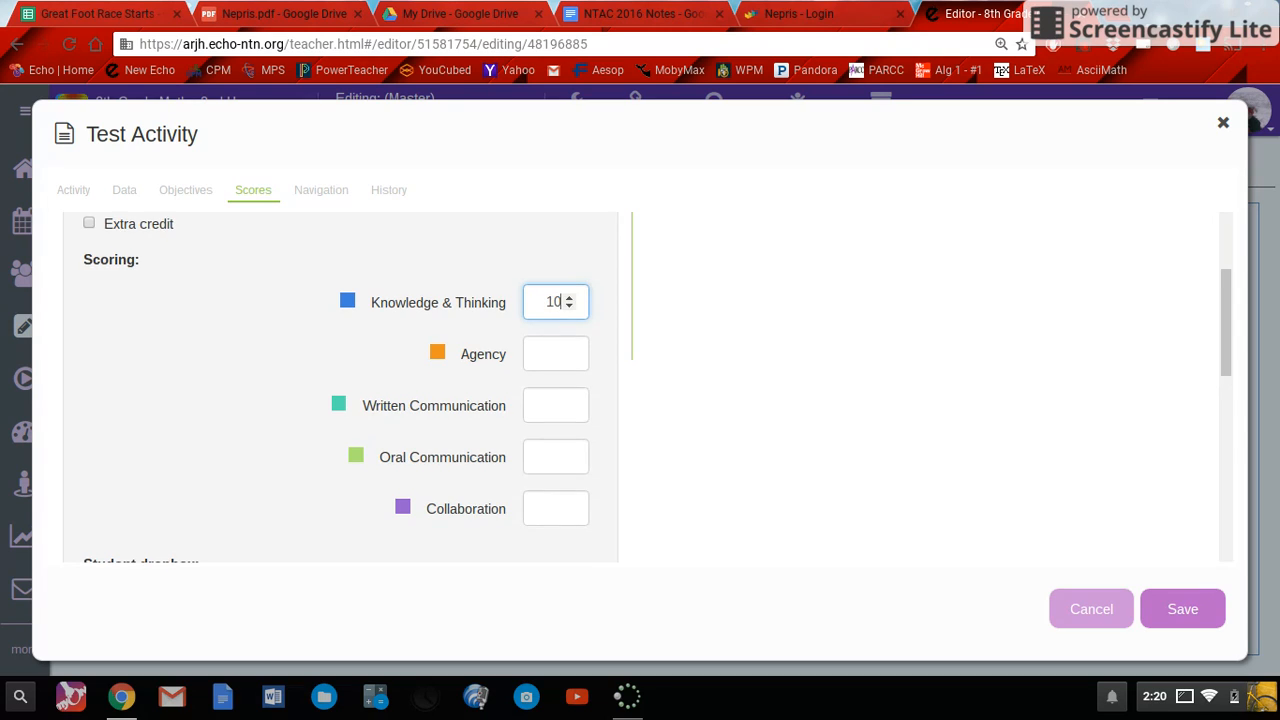
- Try the Single document option for the student dropbox and return it to None
{"action": "scroll", "coordinate": [340, 390], "scroll_direction": "down", "scroll_amount": 3}
{"action": "scroll", "coordinate": [450, 404], "scroll_direction": "down", "scroll_amount": 1}
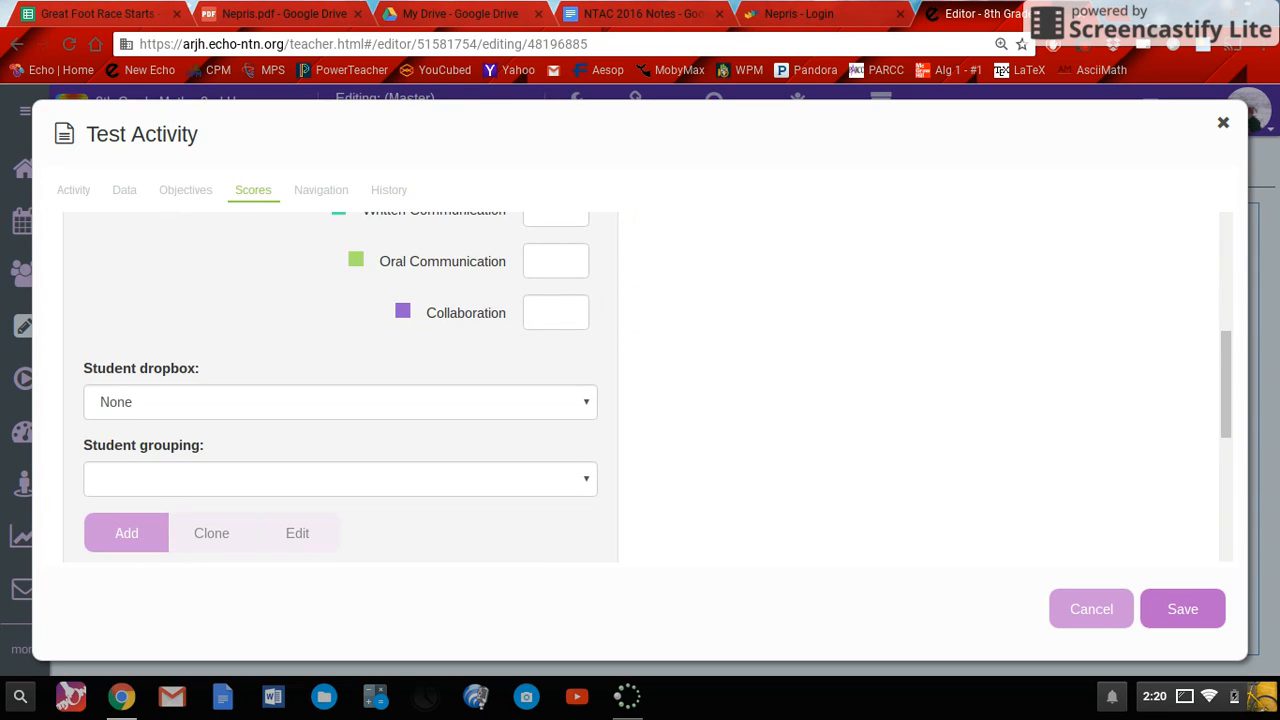
{"action": "left_click", "coordinate": [451, 405]}
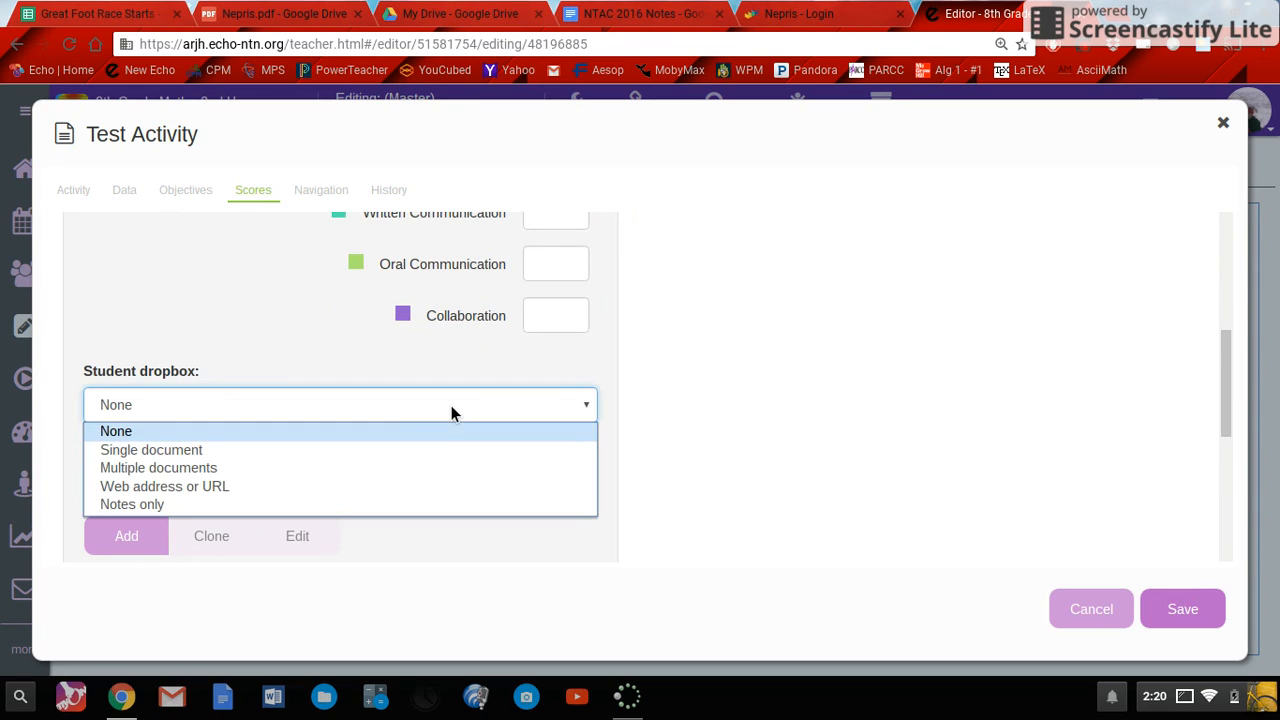
{"action": "left_click", "coordinate": [392, 456]}
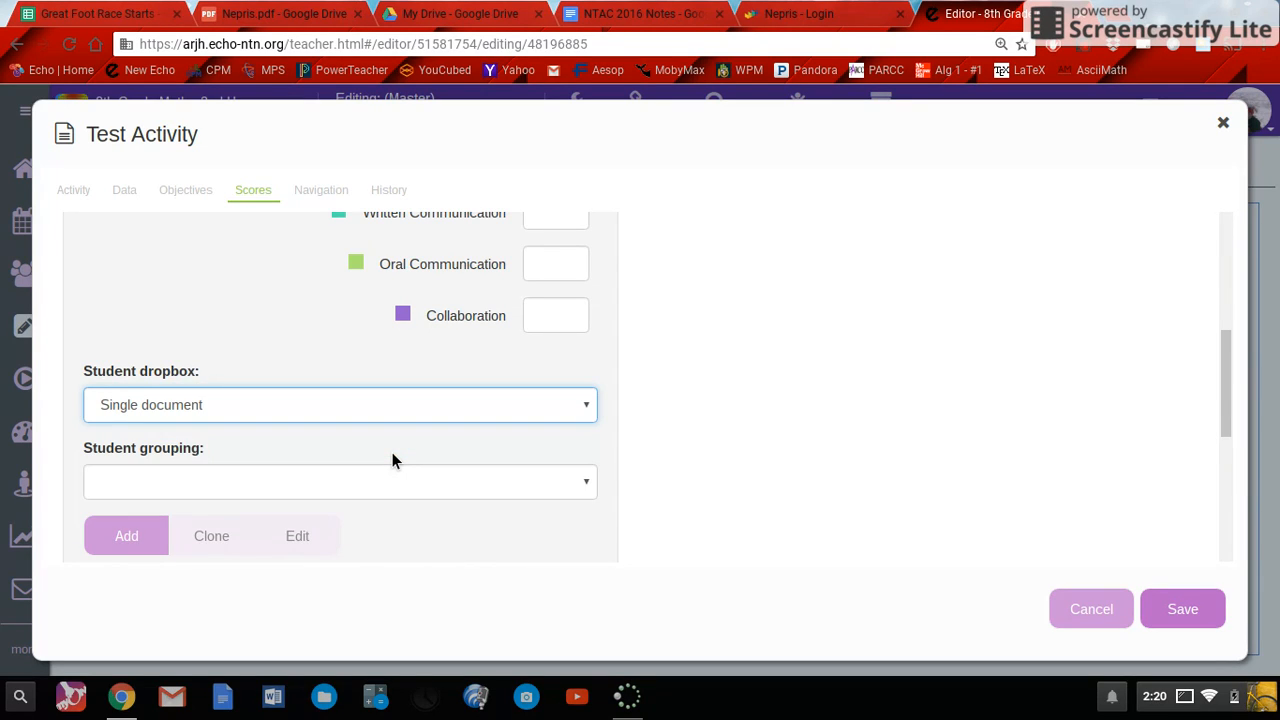
{"action": "left_click", "coordinate": [409, 416]}
{"action": "left_click", "coordinate": [362, 435]}
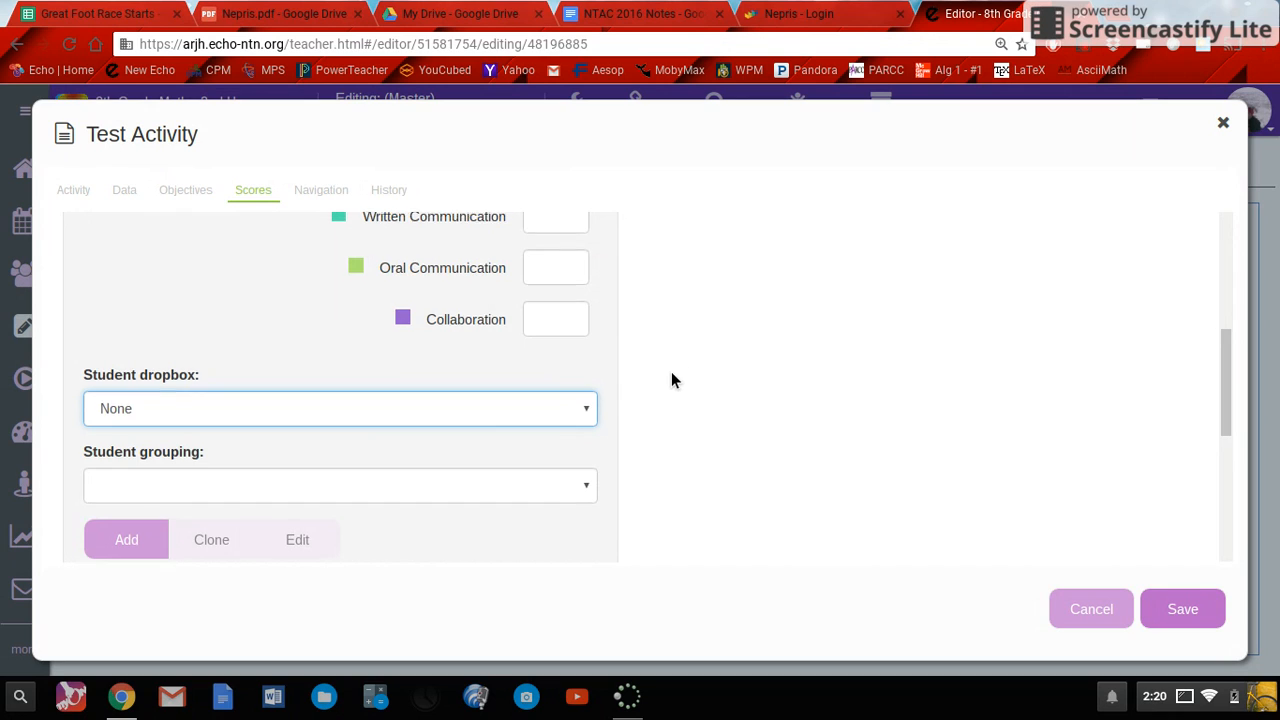
- Enable the activity's due date of 9/8/16 at 11:59 PM with late submissions allowed, and save the activity
{"action": "scroll", "coordinate": [671, 377], "scroll_direction": "up", "scroll_amount": 5}
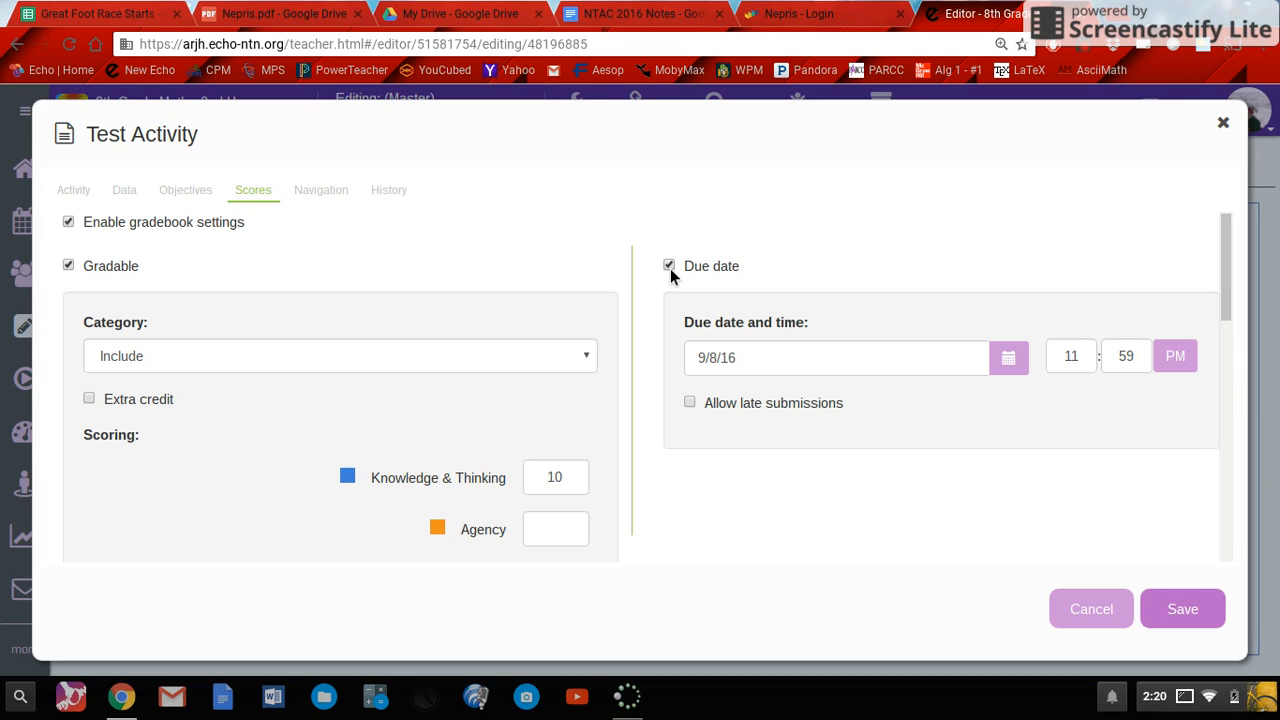
{"action": "left_click", "coordinate": [690, 404]}
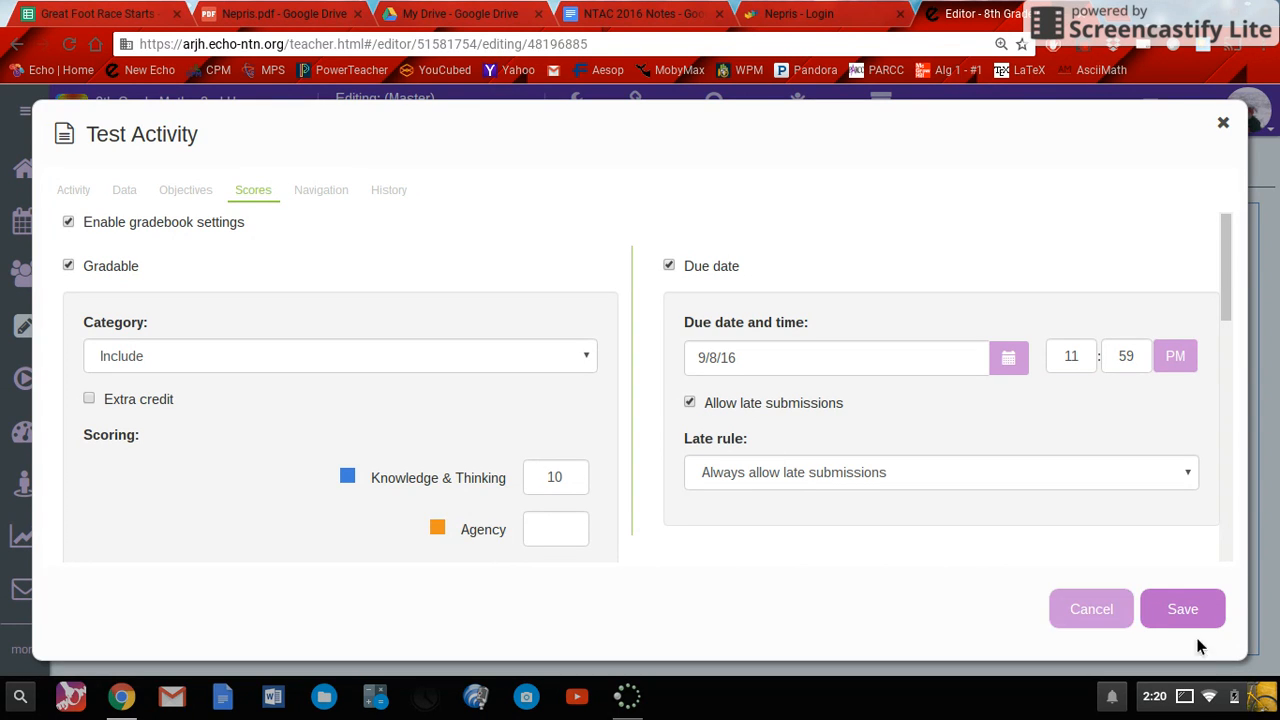
{"action": "left_click", "coordinate": [1185, 608]}
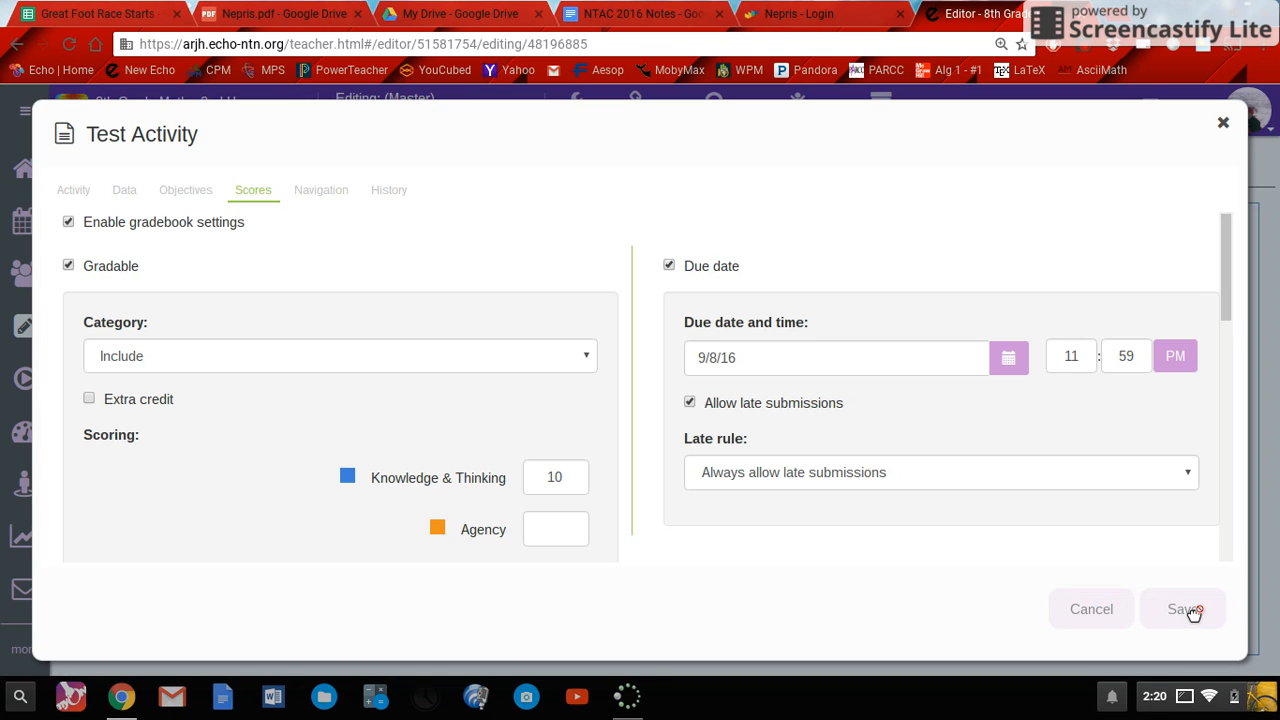